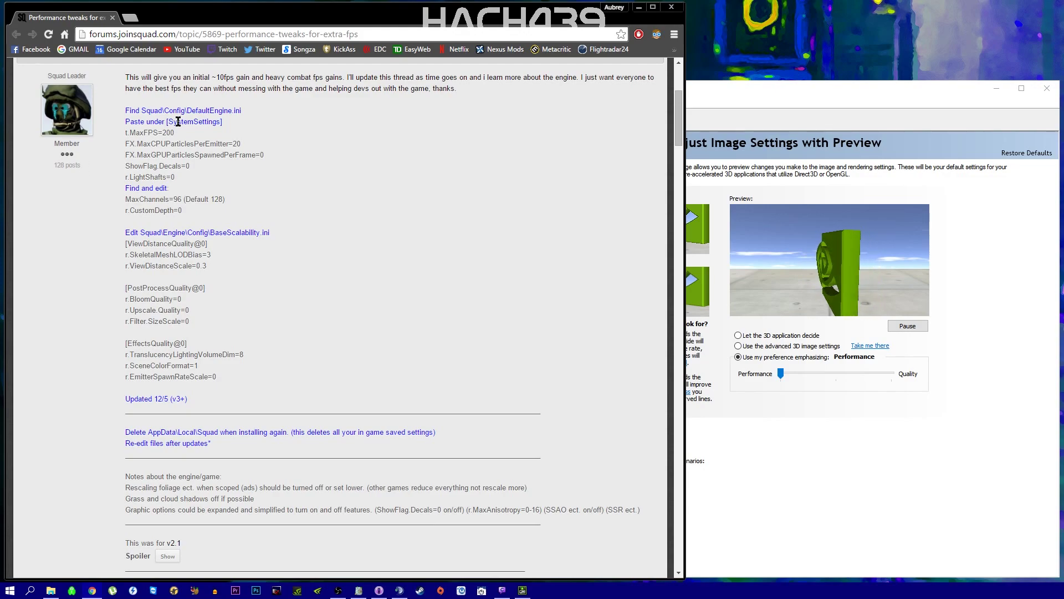
# Scroll to the thread's top and select just '~10fps gain' in the first post
pyautogui.scroll(4, 232, 144)
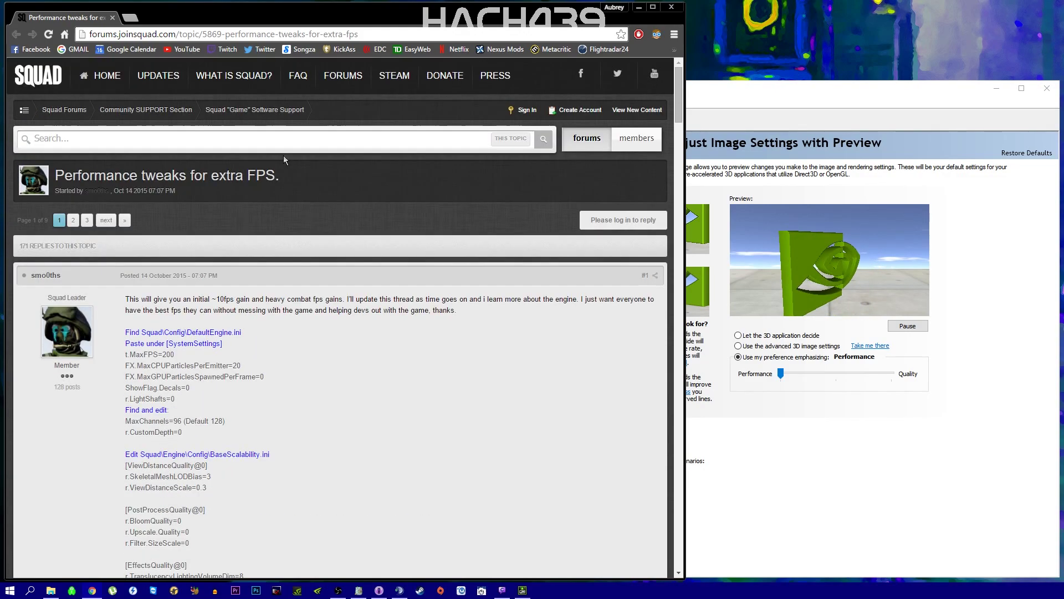
pyautogui.scroll(-2, 280, 167)
pyautogui.scroll(2, 191, 167)
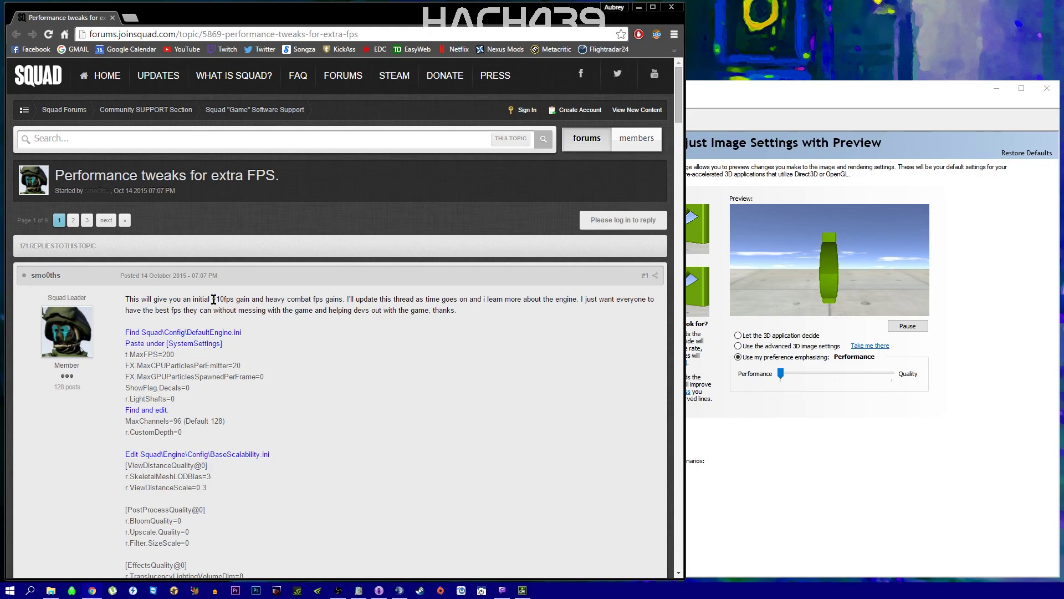
pyautogui.moveTo(214, 300); pyautogui.dragTo(259, 300)
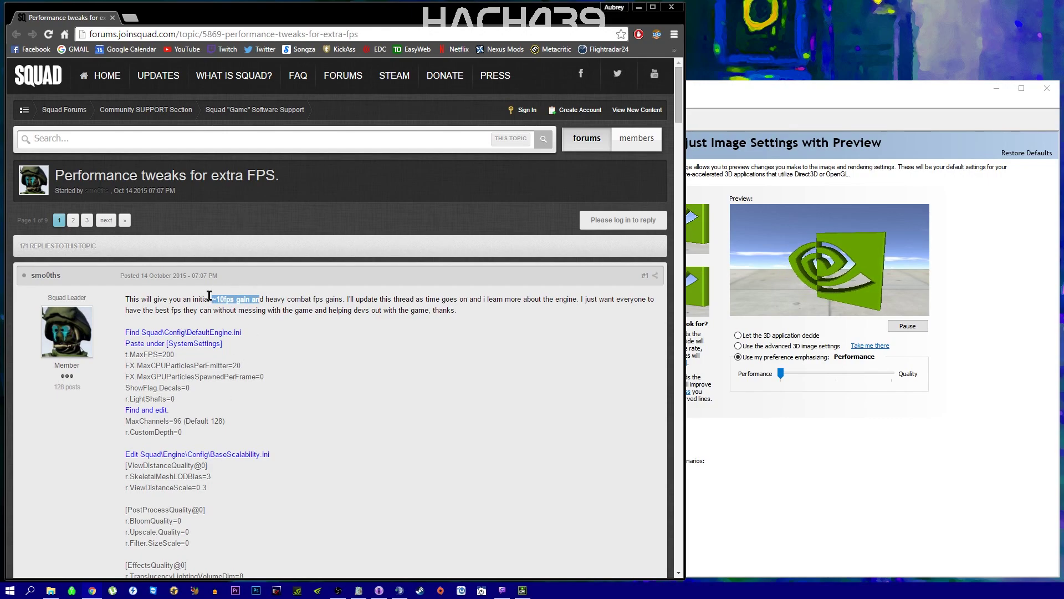
pyautogui.moveTo(210, 300); pyautogui.dragTo(253, 301)
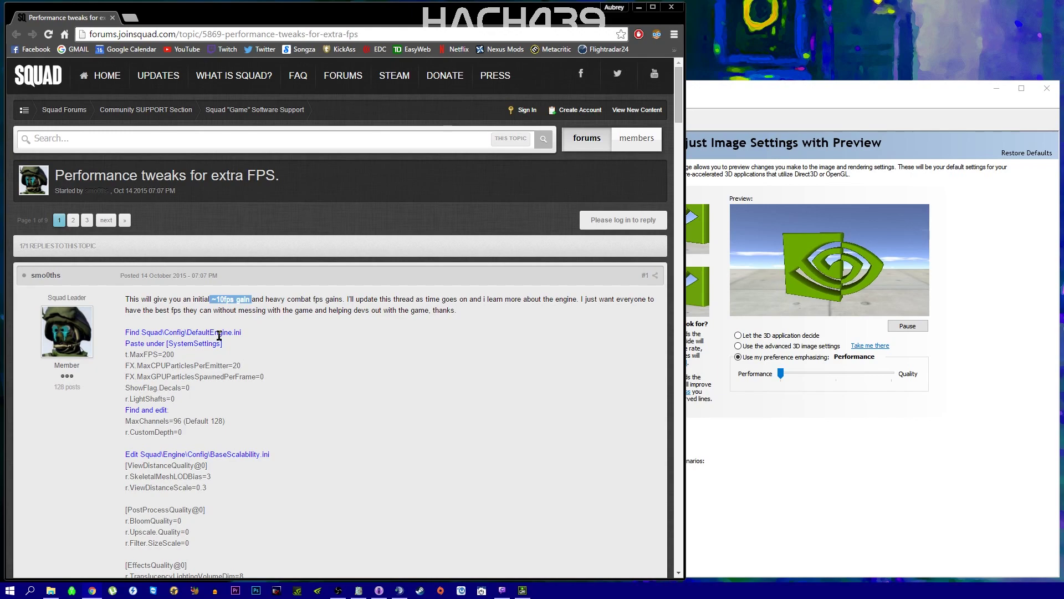
pyautogui.scroll(-2, 227, 354)
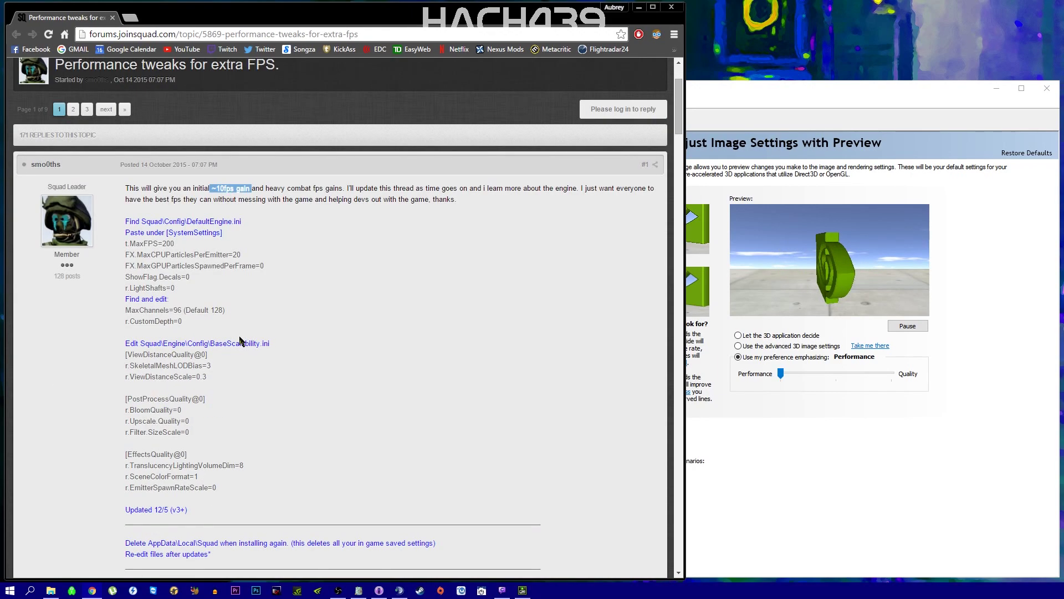
# Select the tweaks from the DefaultEngine.ini instructions to r.EmitterSpawnRateScale=0, then bring the Squad folder forward
pyautogui.moveTo(127, 218)
pyautogui.mouseDown()
pyautogui.moveTo(233, 278)
pyautogui.moveTo(288, 483)
pyautogui.mouseUp()
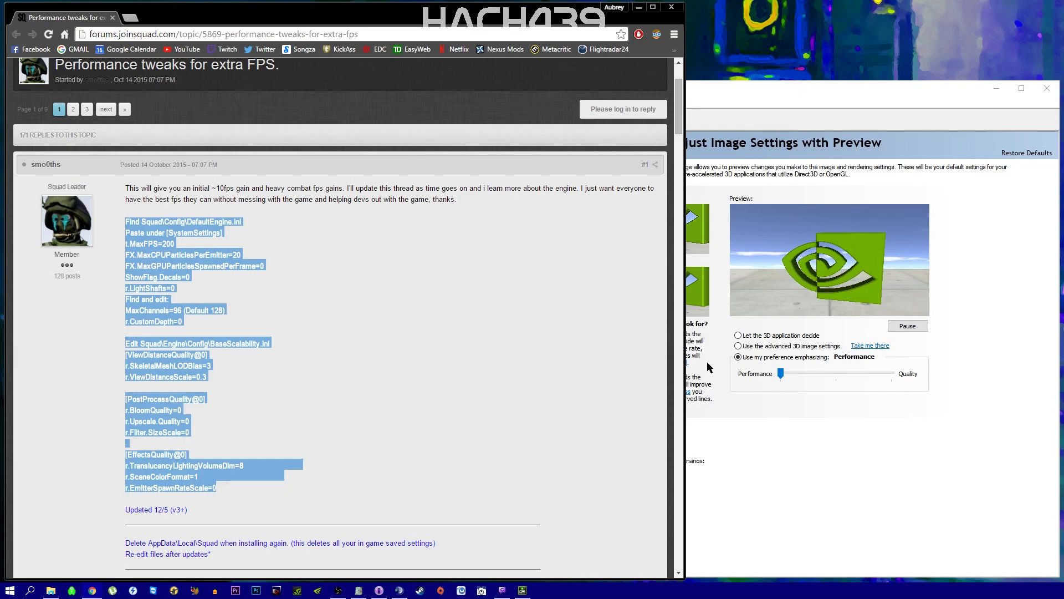
pyautogui.click(812, 494)
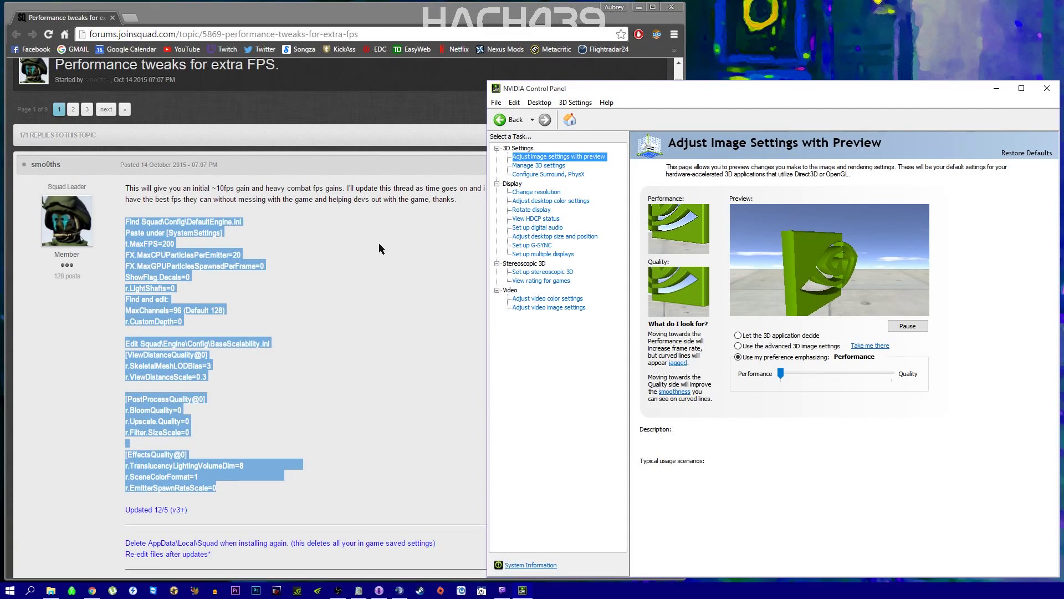
pyautogui.hotkey('alt', 'Tab')
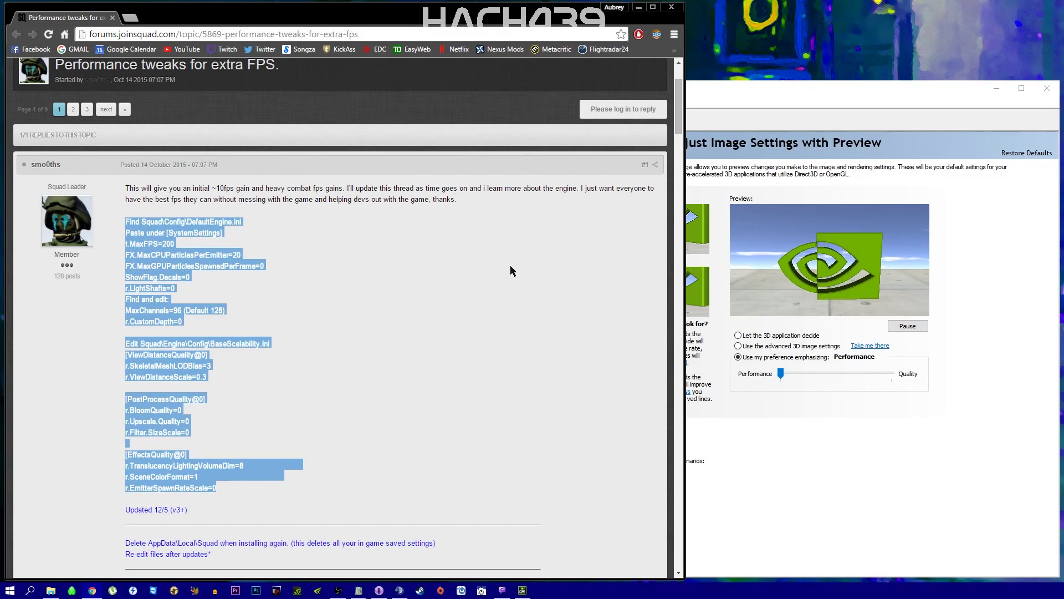
pyautogui.click(310, 333)
# Go to the GAMES (B:) drive and try its Games, Programs and common shortcut folders
pyautogui.scroll(-2, 310, 333)
pyautogui.hotkey('alt', 'Tab')
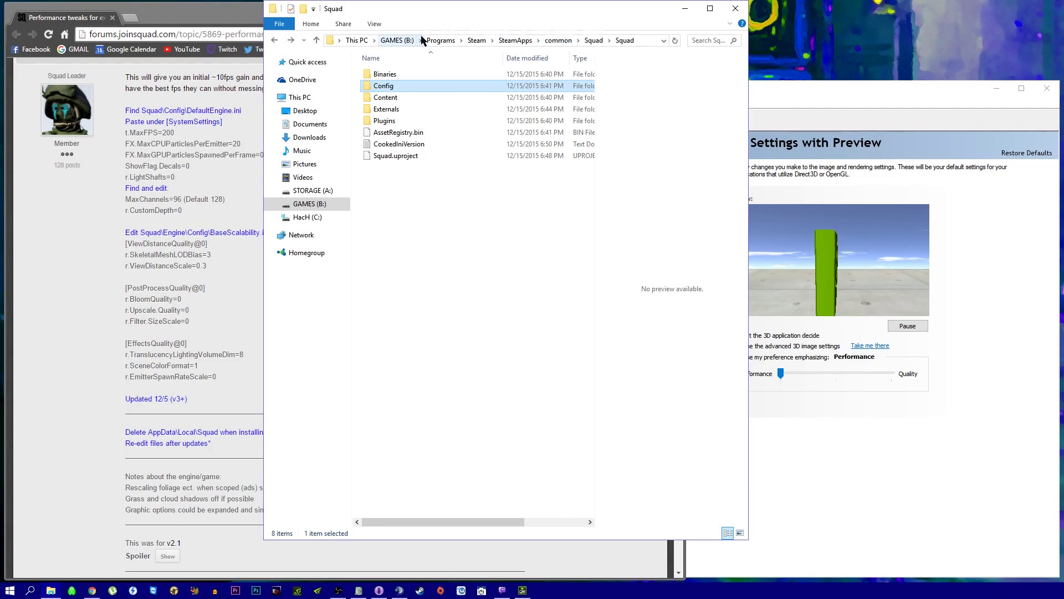
pyautogui.click(403, 41)
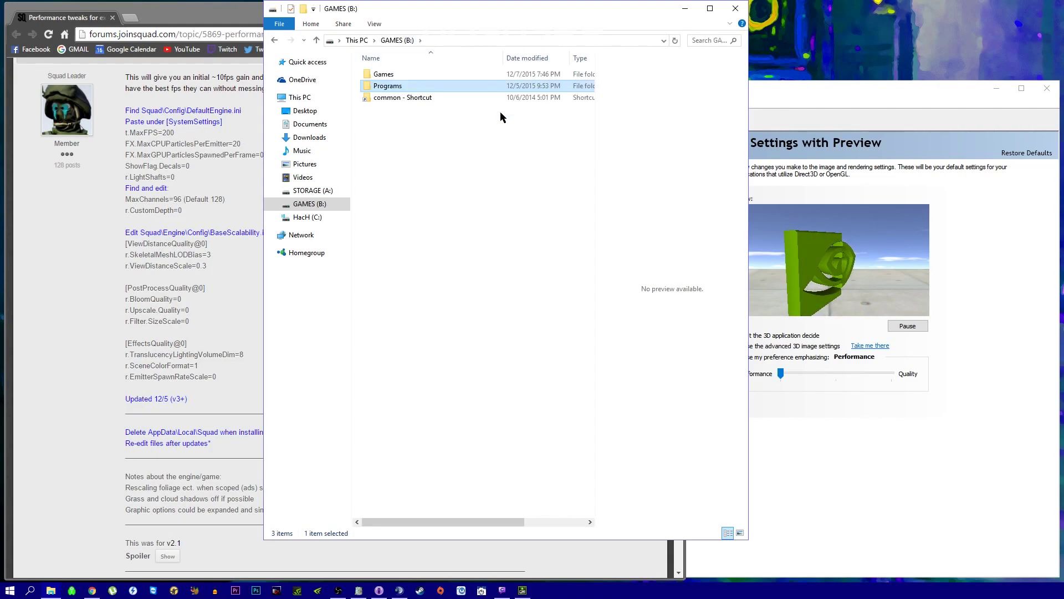
pyautogui.doubleClick(383, 75)
pyautogui.hotkey('alt', 'Left')
pyautogui.doubleClick(397, 89)
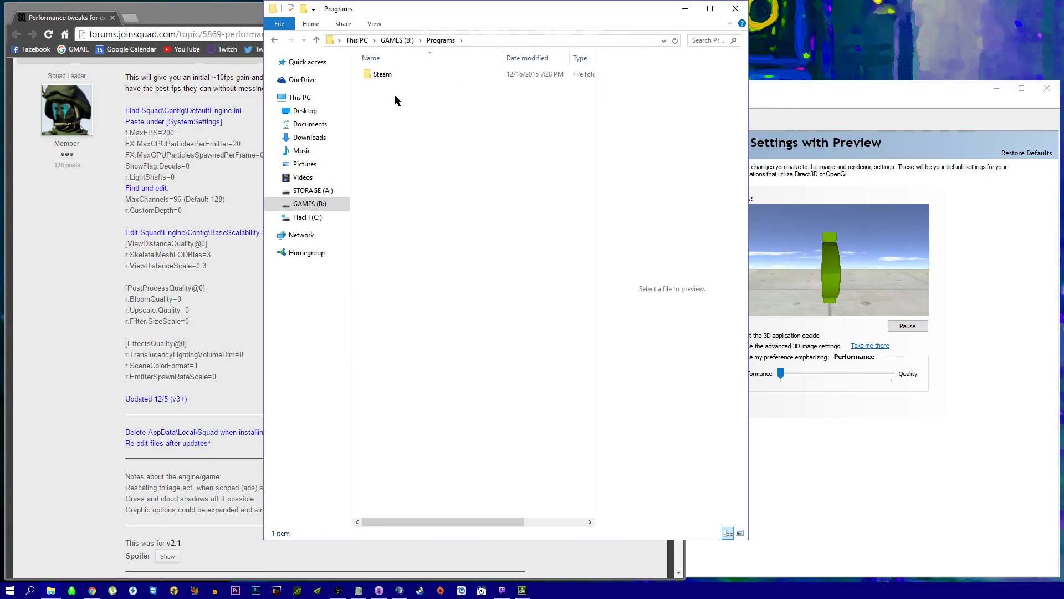
pyautogui.hotkey('alt', 'Left')
pyautogui.doubleClick(400, 98)
pyautogui.hotkey('alt', 'Left')
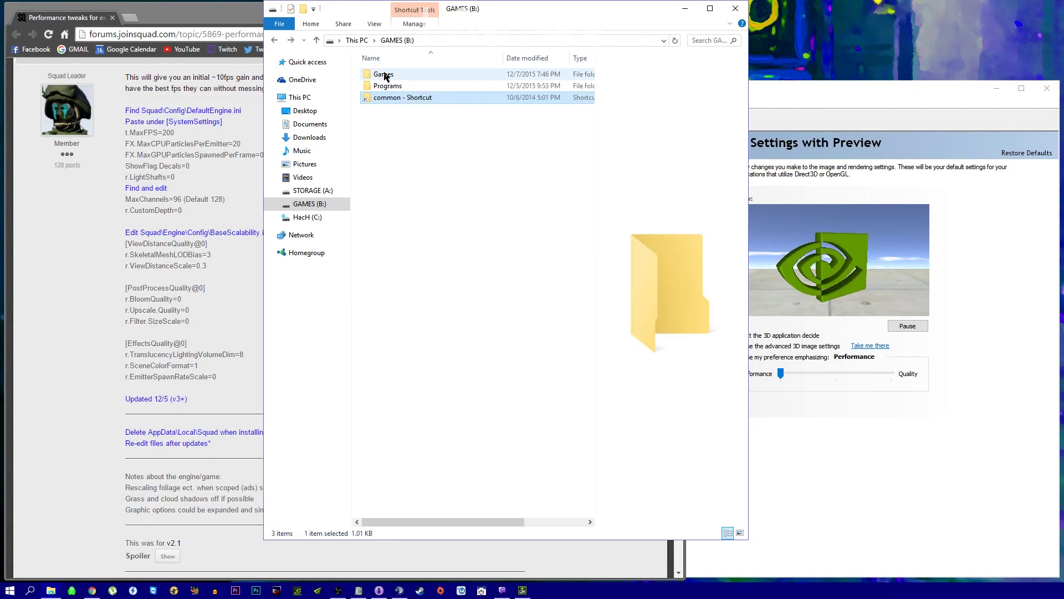
# Navigate Programs > Steam > SteamApps > common > Squad > Squad > Config
pyautogui.doubleClick(387, 87)
pyautogui.doubleClick(381, 76)
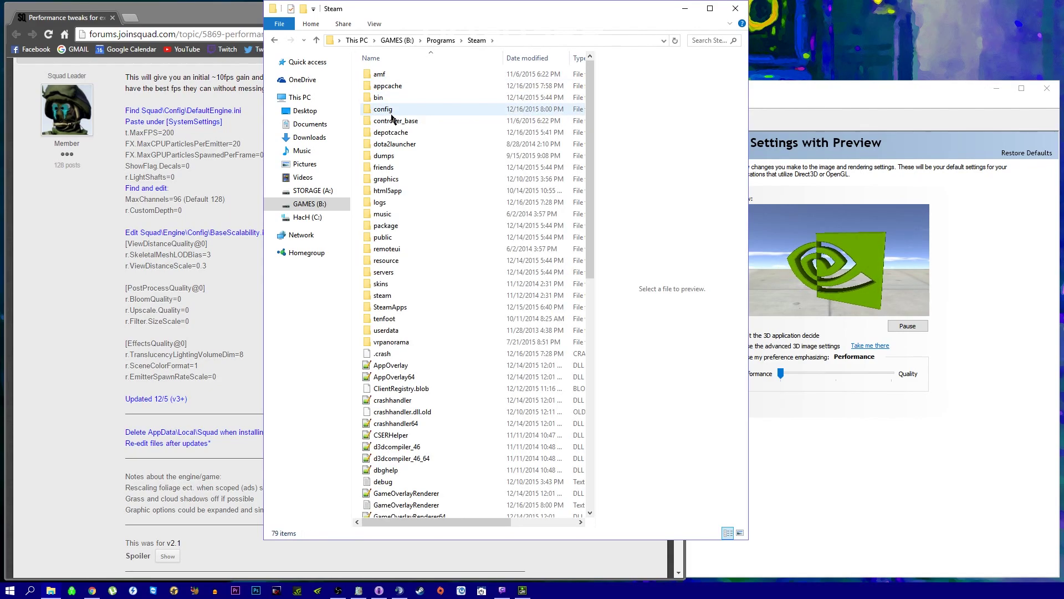
pyautogui.doubleClick(390, 307)
pyautogui.doubleClick(392, 79)
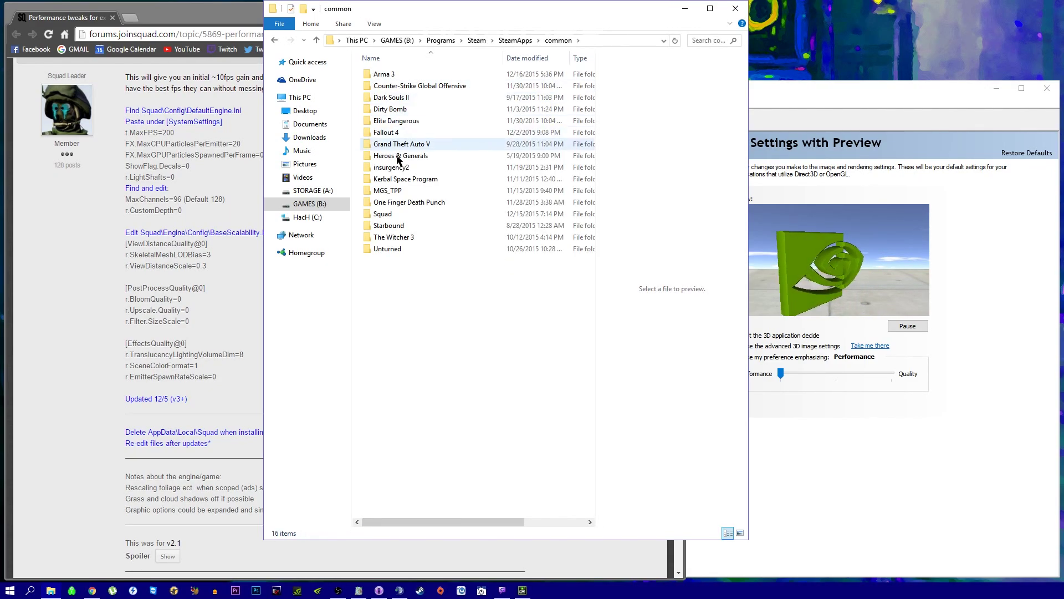
pyautogui.doubleClick(383, 218)
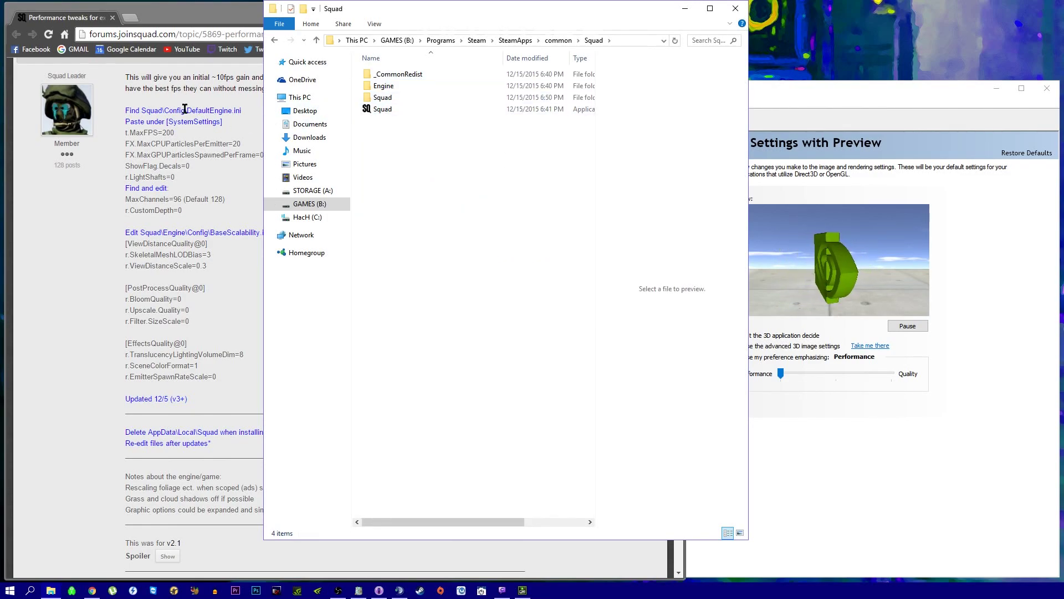
pyautogui.moveTo(350, 12); pyautogui.dragTo(466, 19)
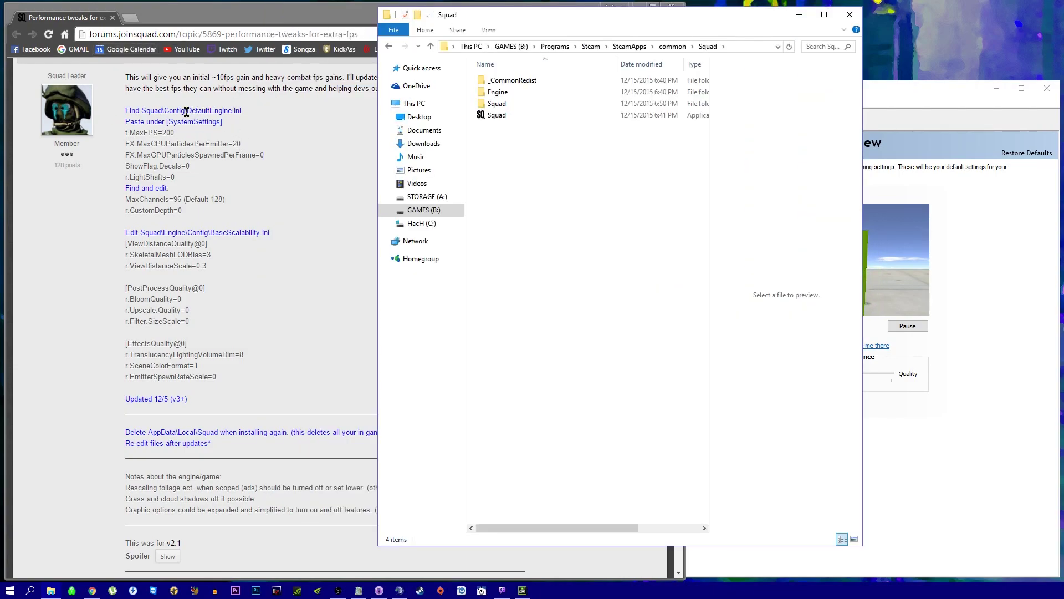
pyautogui.doubleClick(501, 105)
pyautogui.doubleClick(503, 93)
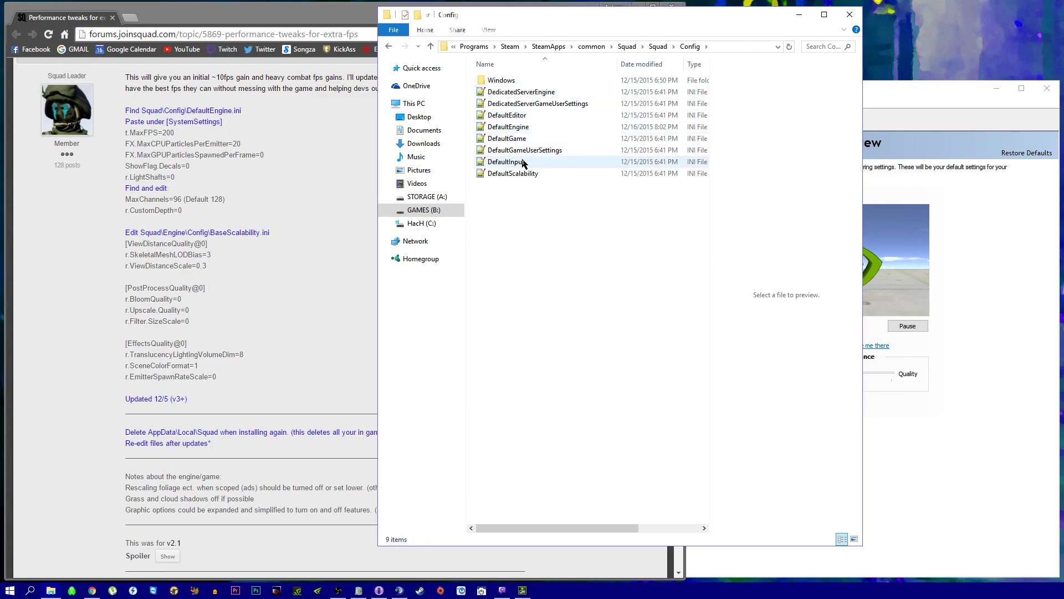
# Open DefaultEngine.ini in Notepad++ and scroll through its settings
pyautogui.doubleClick(508, 127)
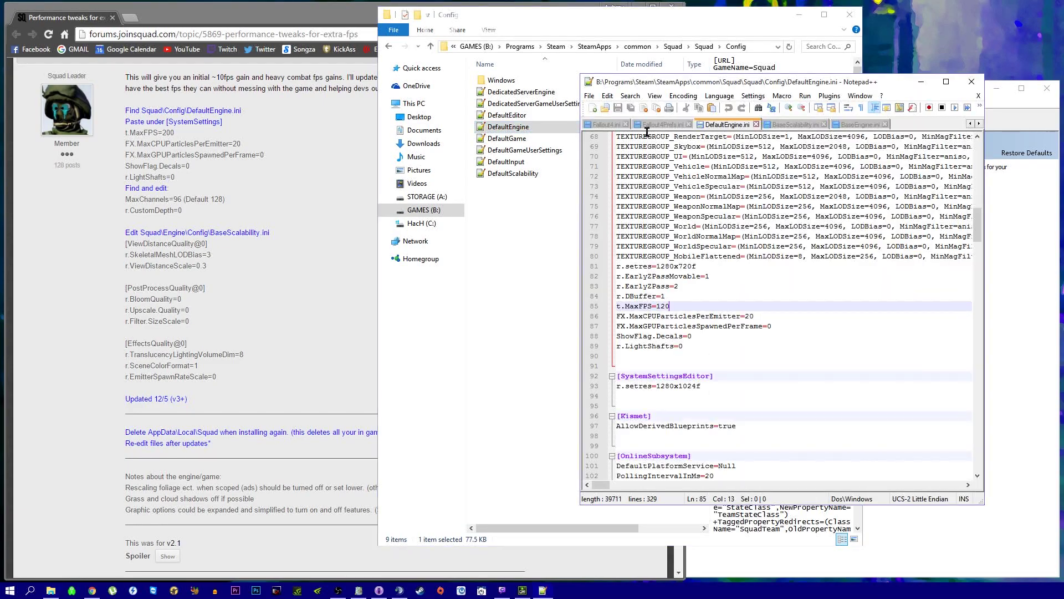
pyautogui.moveTo(900, 87); pyautogui.dragTo(743, 83)
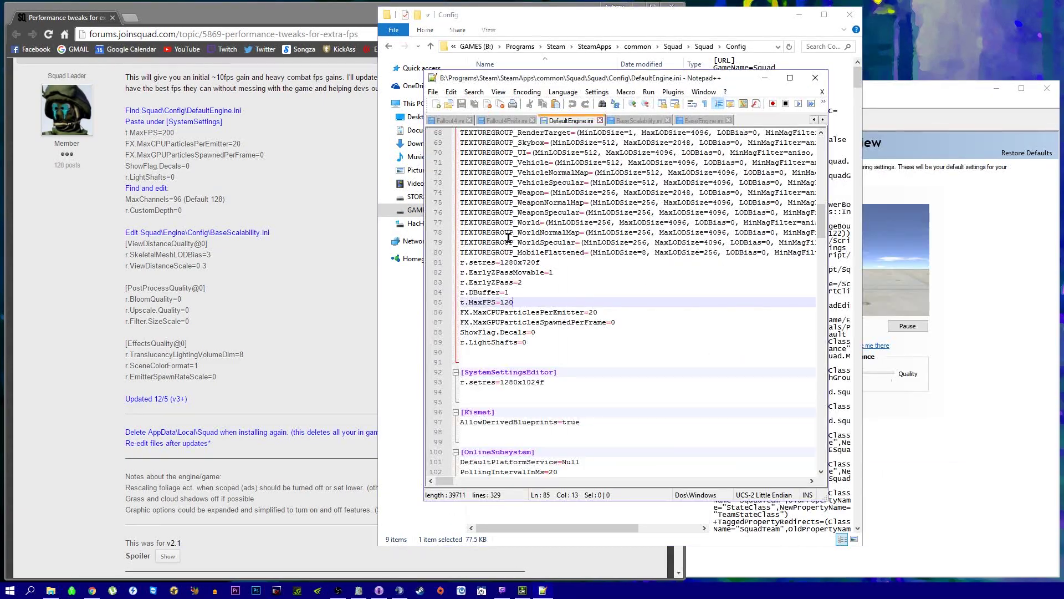
pyautogui.scroll(8, 526, 249)
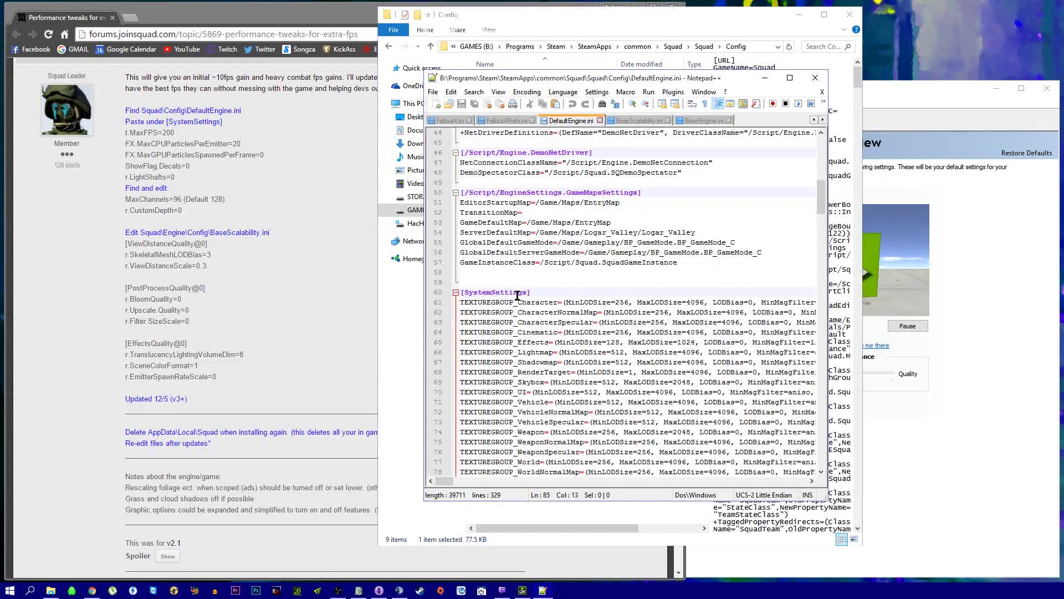
pyautogui.scroll(-2, 493, 311)
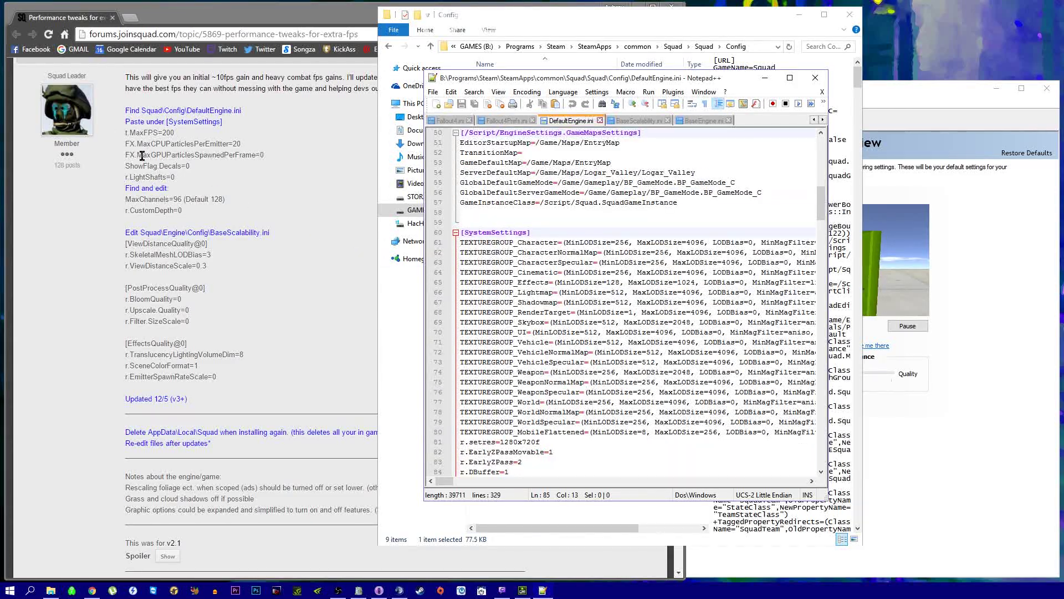
pyautogui.scroll(-2, 599, 332)
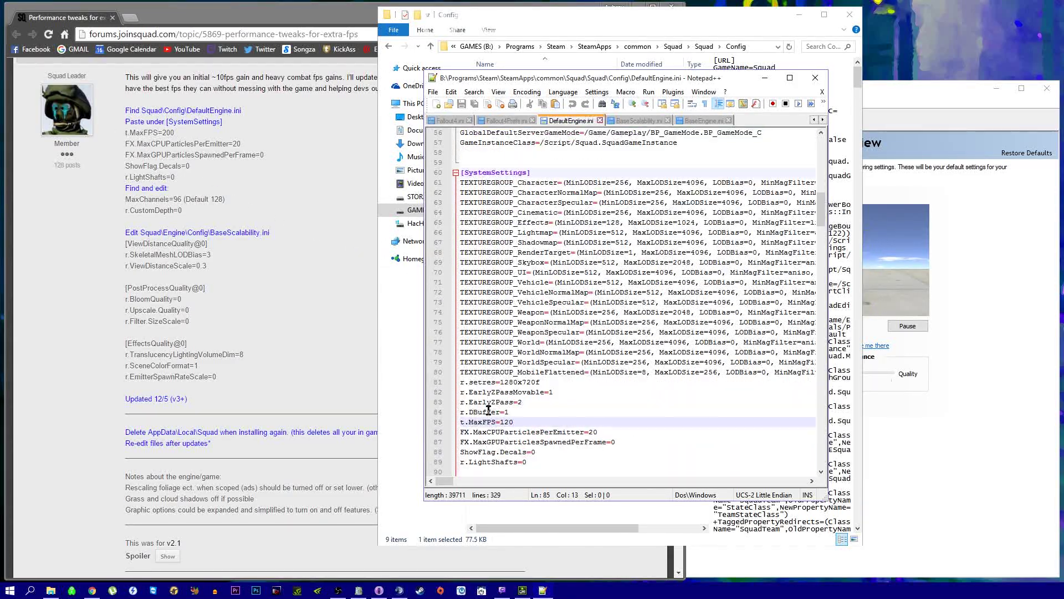
pyautogui.scroll(-2, 532, 416)
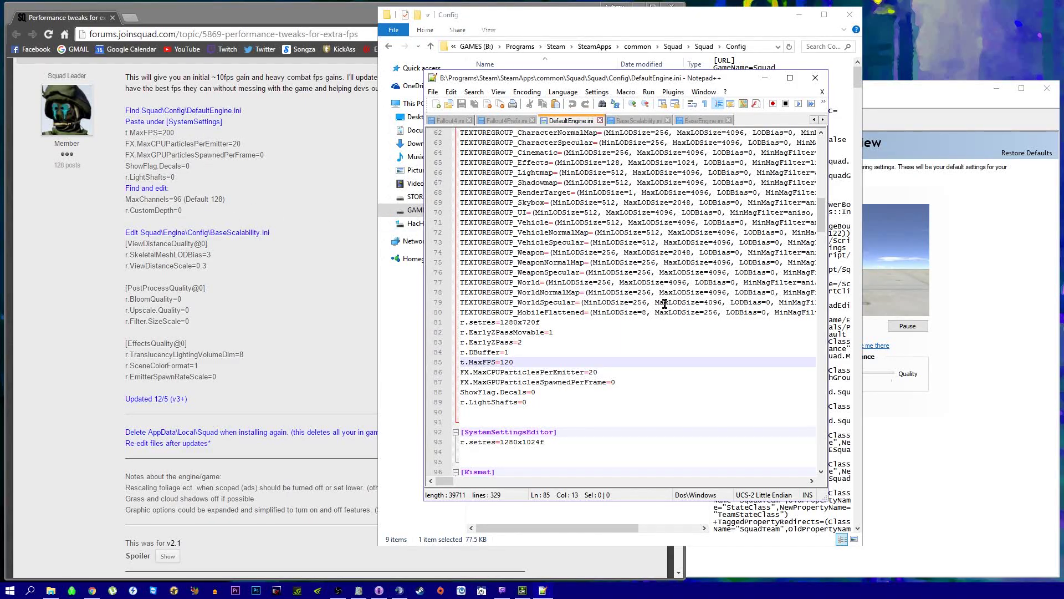
pyautogui.scroll(-2, 664, 304)
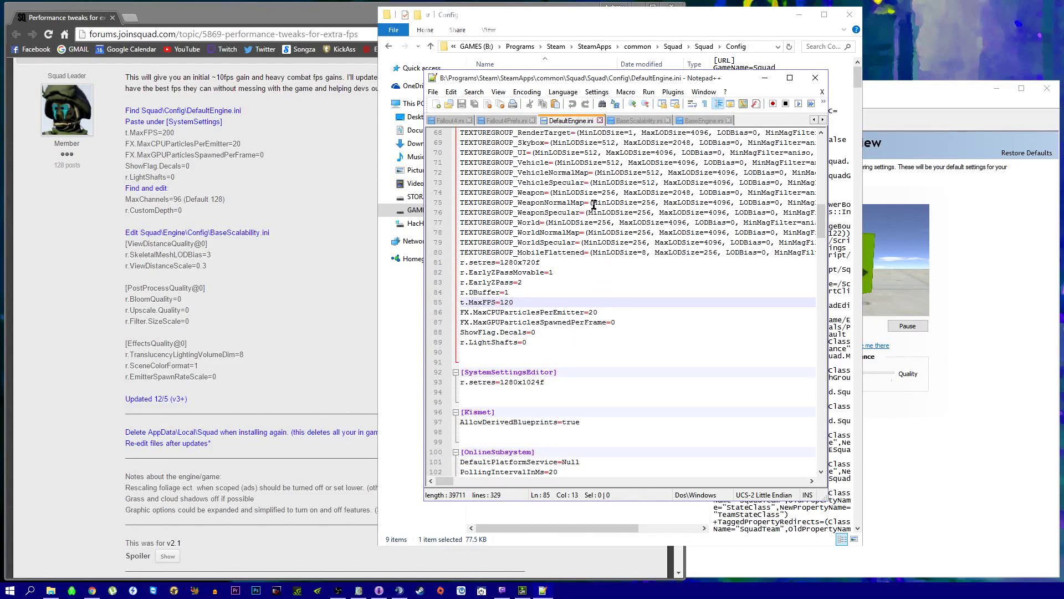
# Find t.MaxFPS=120, select the BaseScalability path in the post, and minimize Notepad++
pyautogui.hotkey('ctrl', 'f')
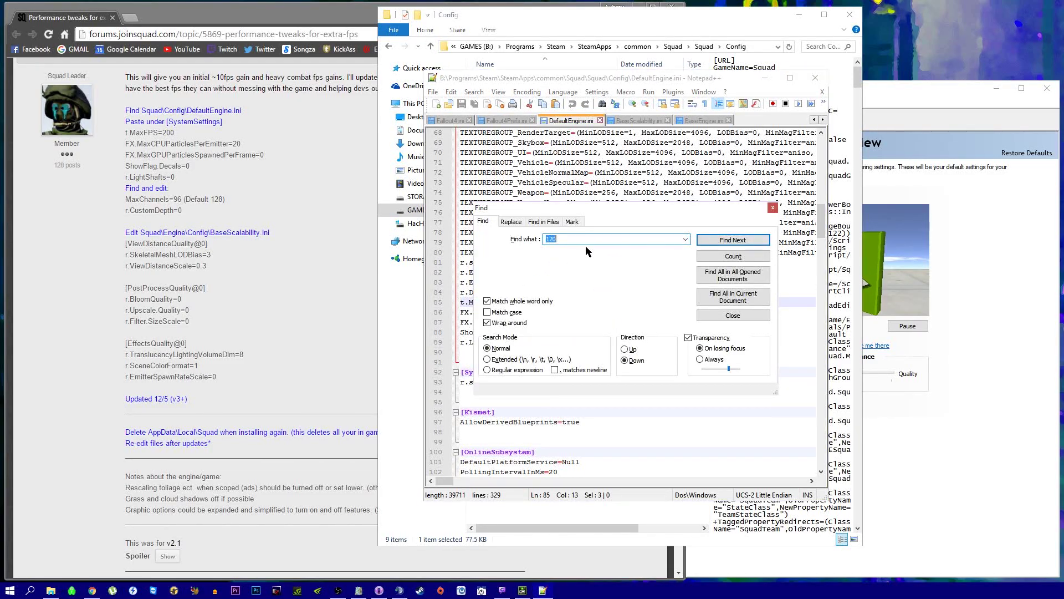
pyautogui.click(774, 209)
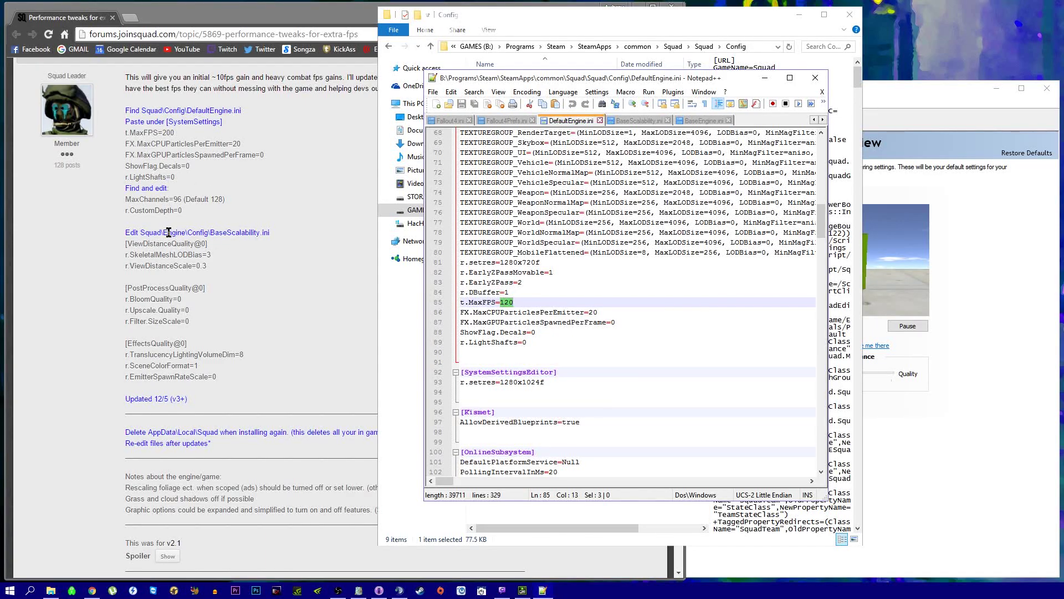
pyautogui.moveTo(157, 232); pyautogui.dragTo(251, 232)
pyautogui.click(764, 78)
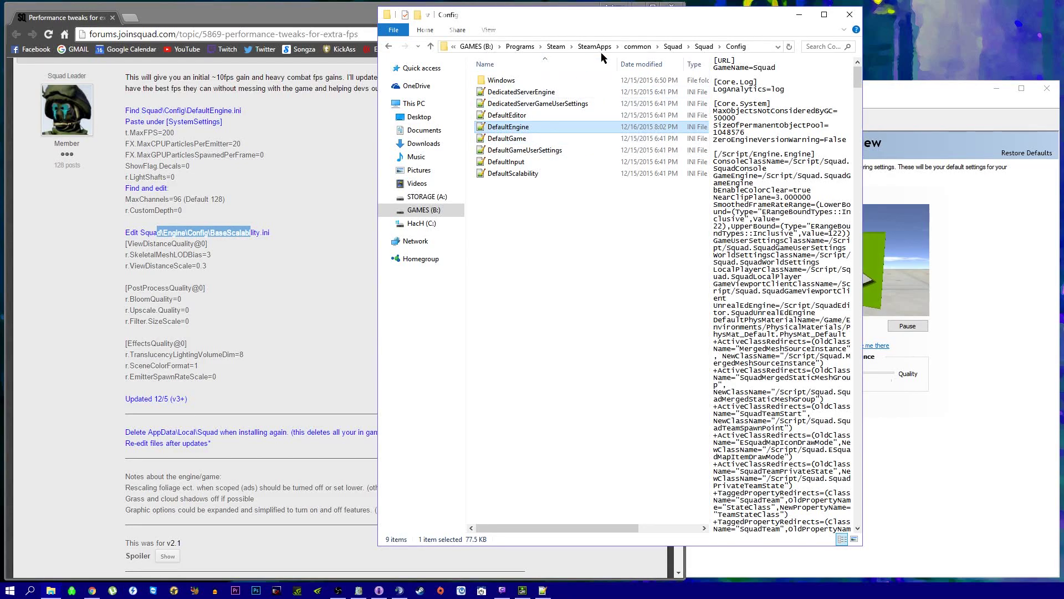
# Go up to the Squad folder, preview BaseScalability in Engine > Config, then close Explorer and Notepad++
pyautogui.hotkey('alt', 'Up')
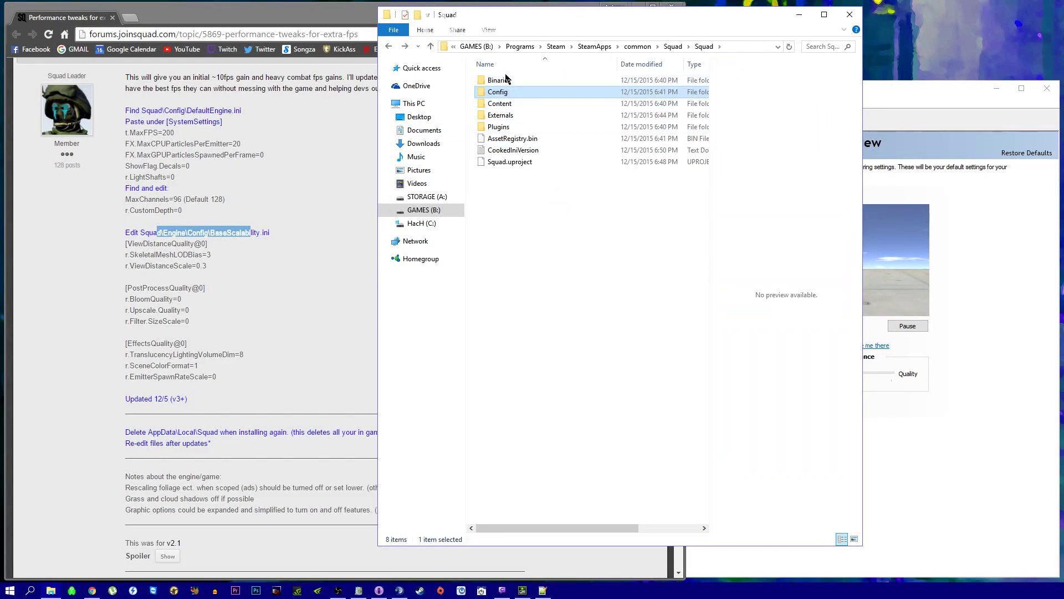
pyautogui.hotkey('alt', 'Up')
pyautogui.doubleClick(507, 92)
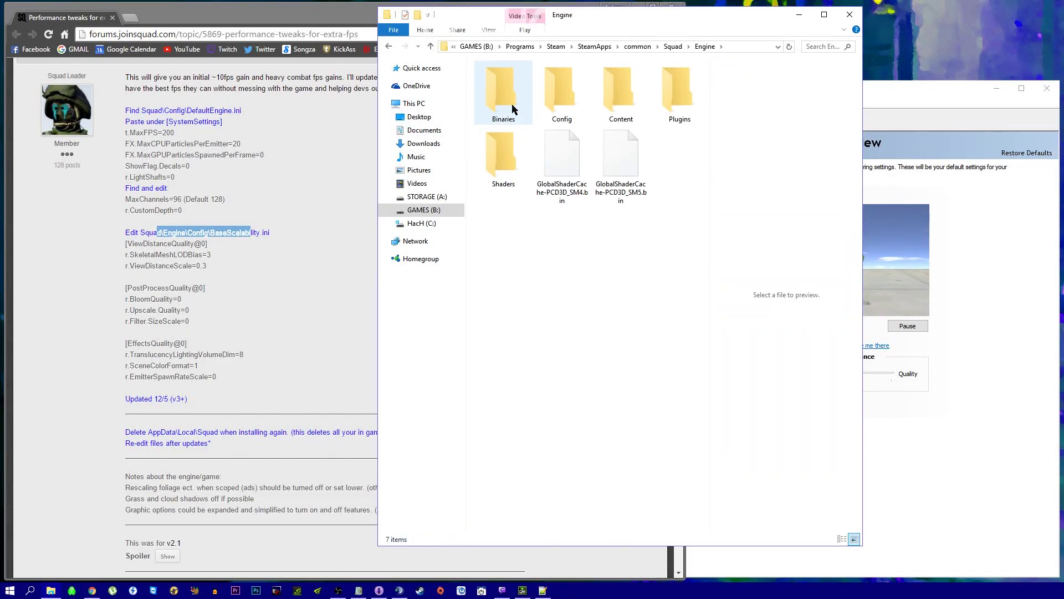
pyautogui.doubleClick(546, 97)
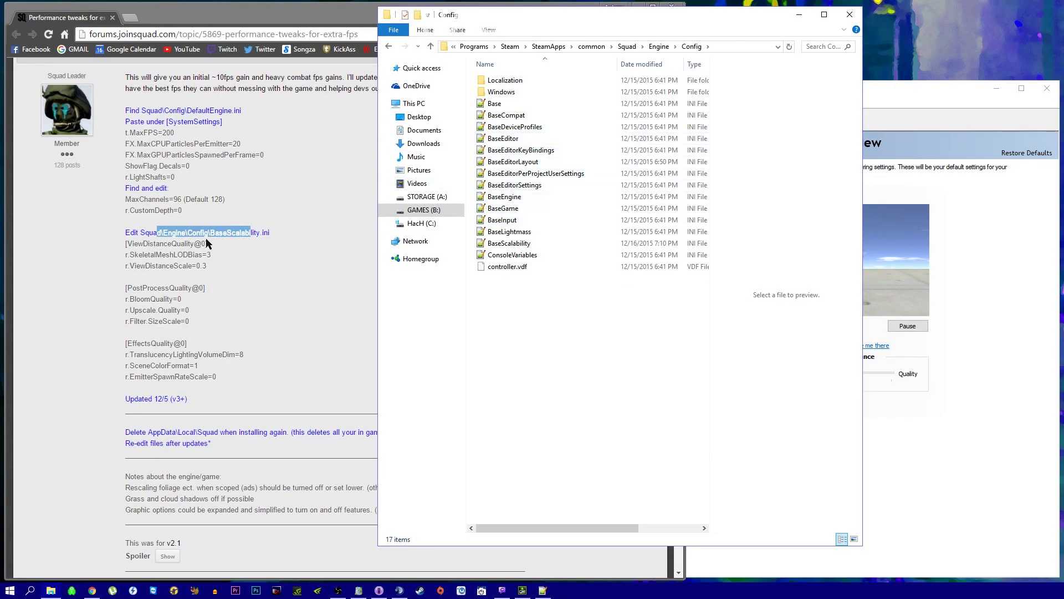
pyautogui.click(521, 244)
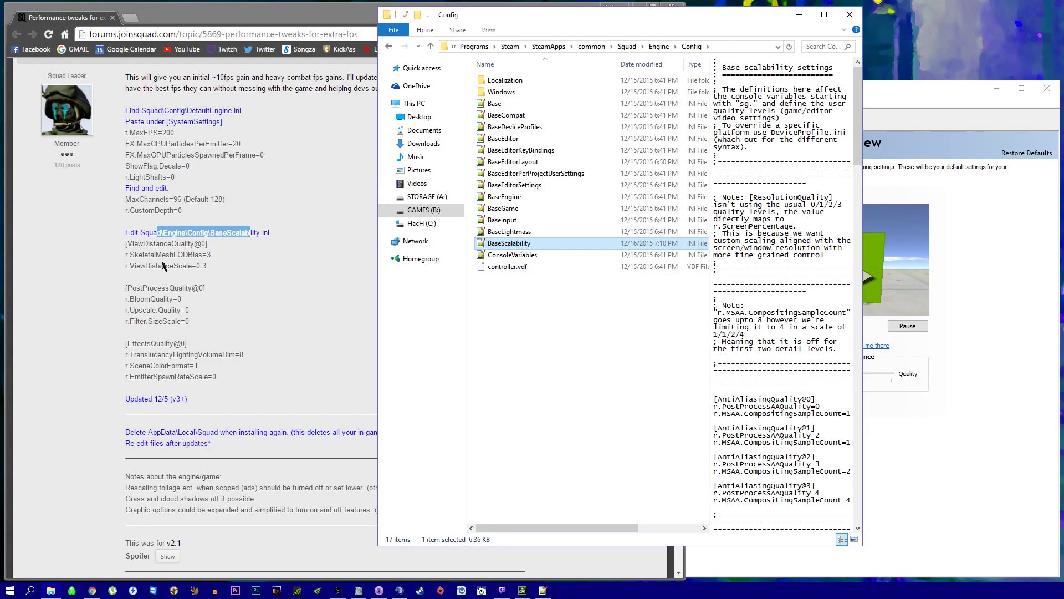
pyautogui.scroll(-2, 215, 295)
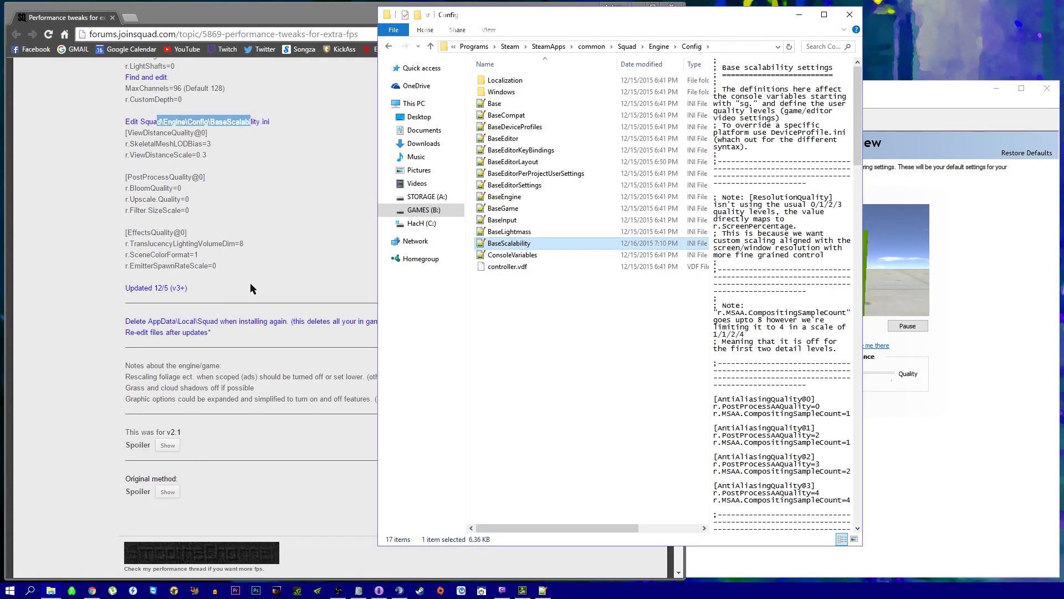
pyautogui.click(850, 15)
pyautogui.click(820, 84)
# Set the NVIDIA image preview preference fully to Performance, then close the Control Panel and Chrome
pyautogui.click(843, 92)
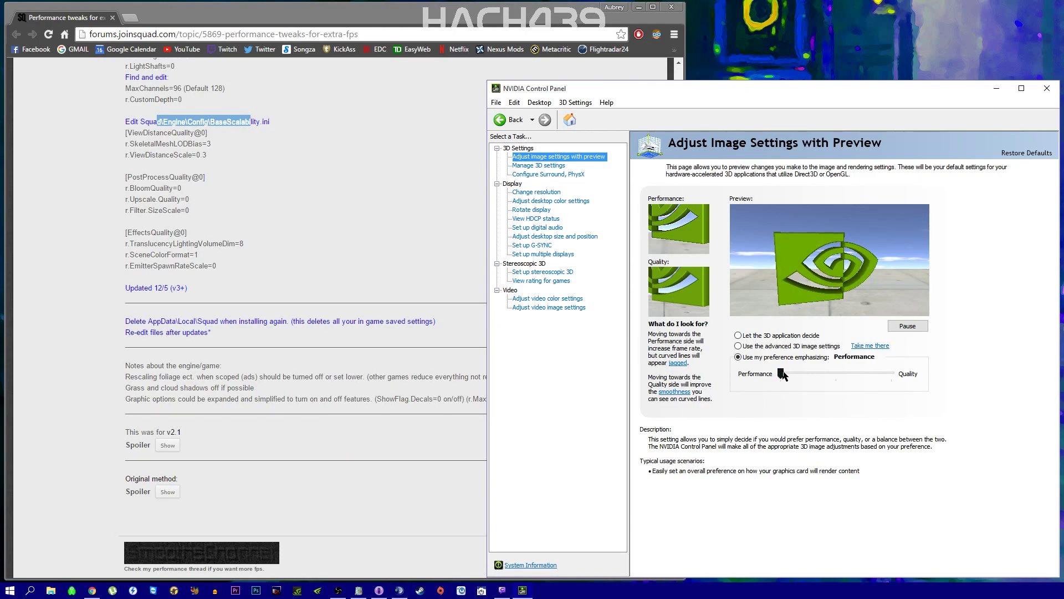
pyautogui.moveTo(781, 376); pyautogui.dragTo(857, 383)
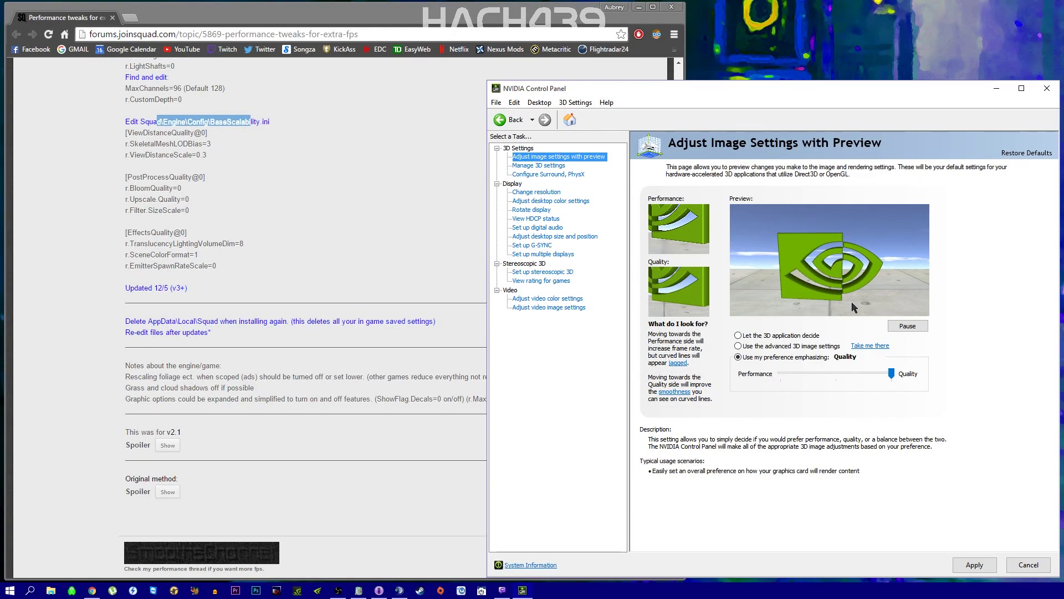
pyautogui.moveTo(894, 376); pyautogui.dragTo(798, 379)
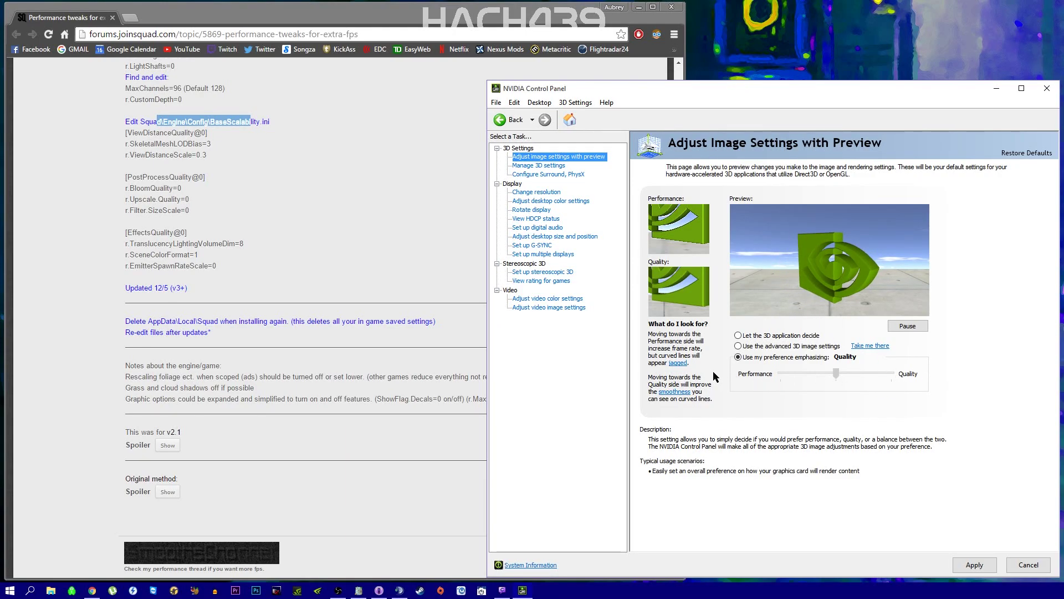
pyautogui.moveTo(716, 377); pyautogui.dragTo(720, 377)
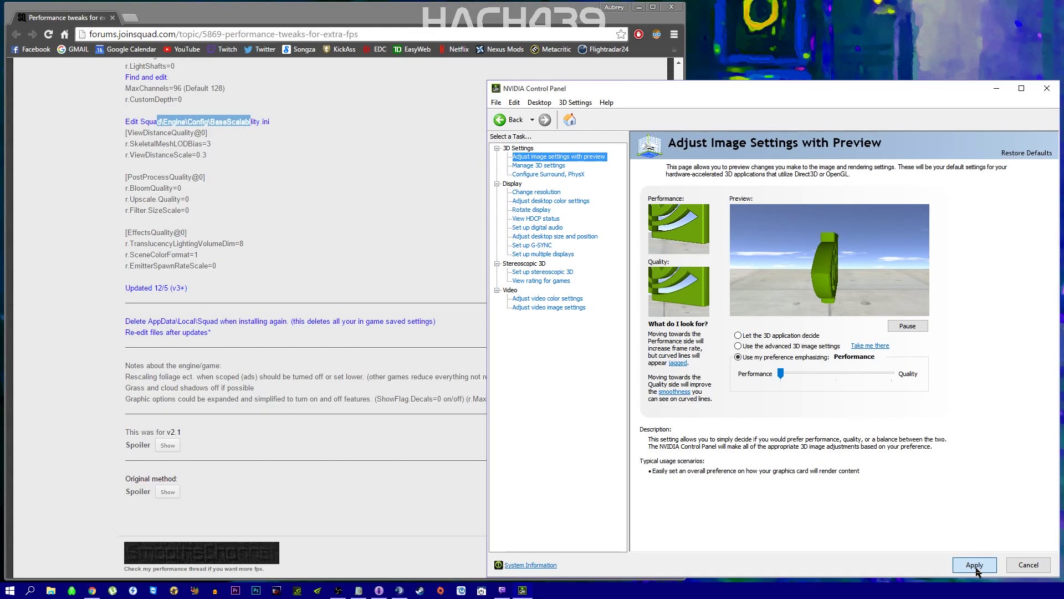
pyautogui.click(1047, 88)
pyautogui.click(672, 7)
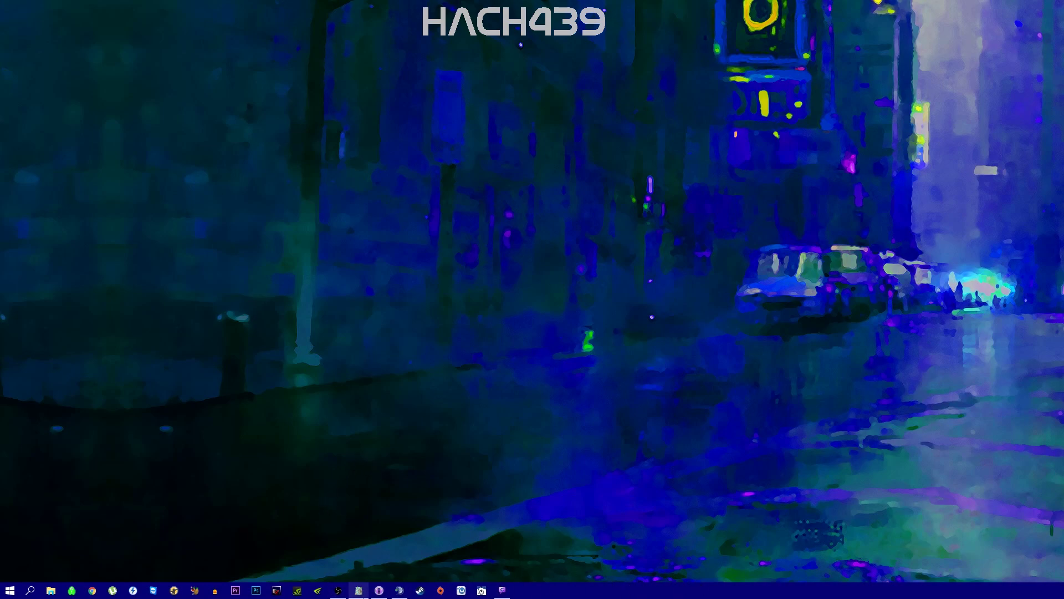
# Restore Squad and run 'stat FPS' in the console to show the frame-rate counter
pyautogui.click(422, 592)
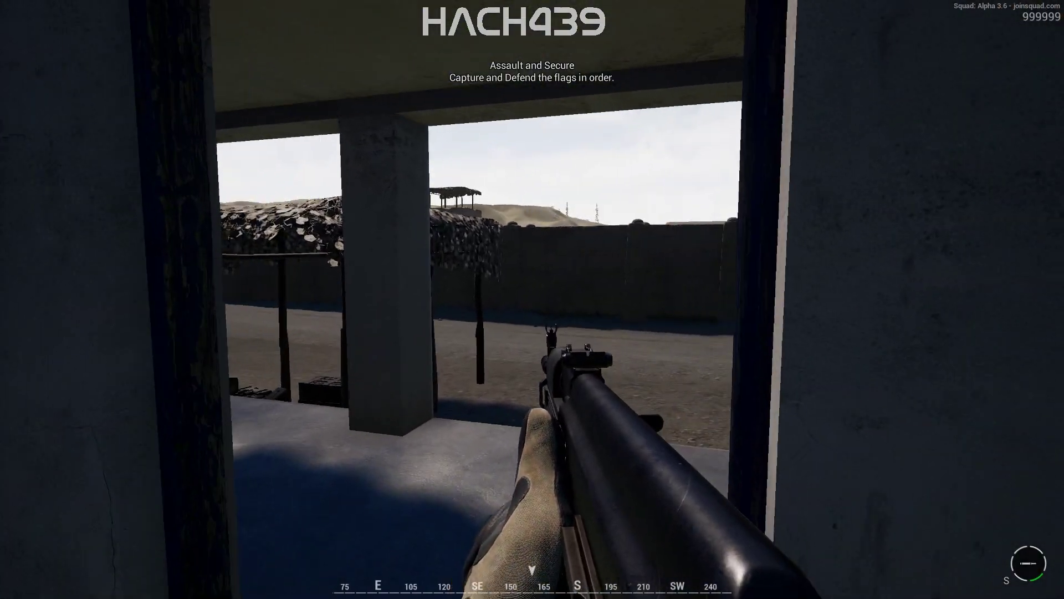
pyautogui.press('`')
pyautogui.write('stsa')
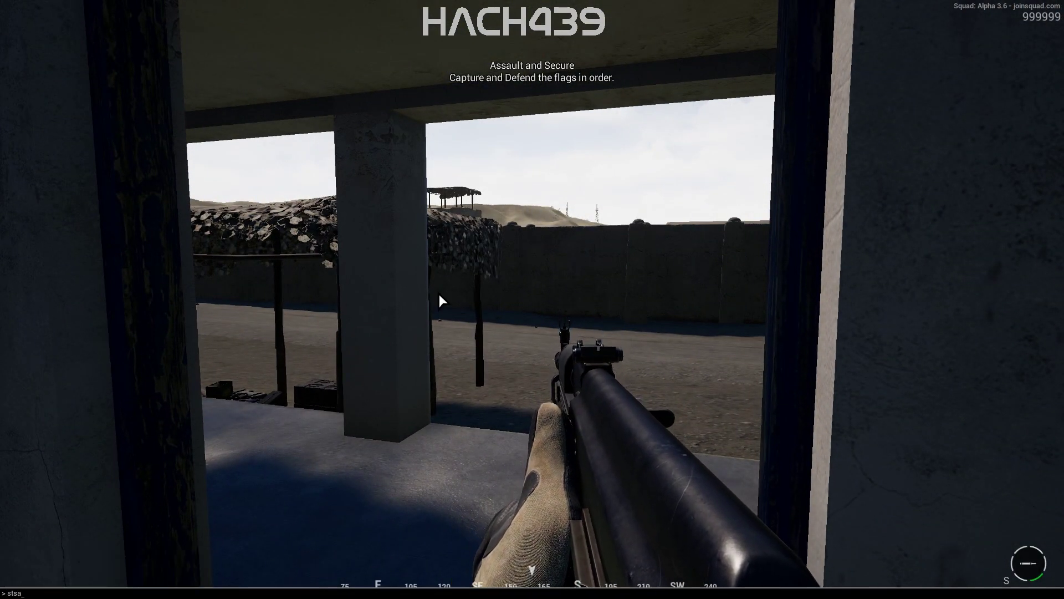
pyautogui.press('BackSpace')
pyautogui.press('BackSpace')
pyautogui.write('at FPS')
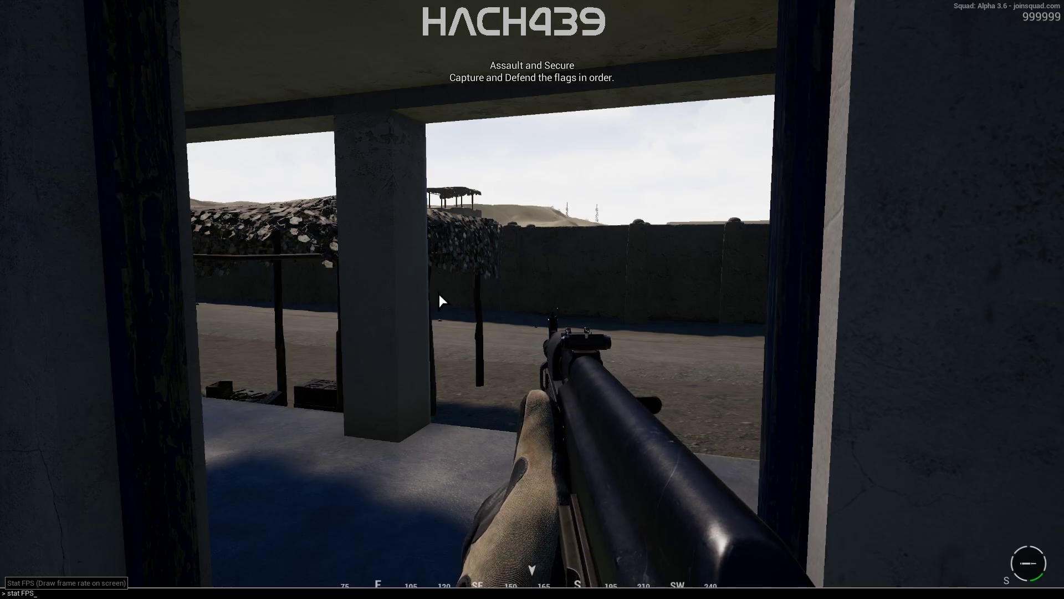
pyautogui.press('Return')
# Walk along the 4 VS 4 CQB wall and climb over the barrier while FPS stays near 80
pyautogui.press('w')
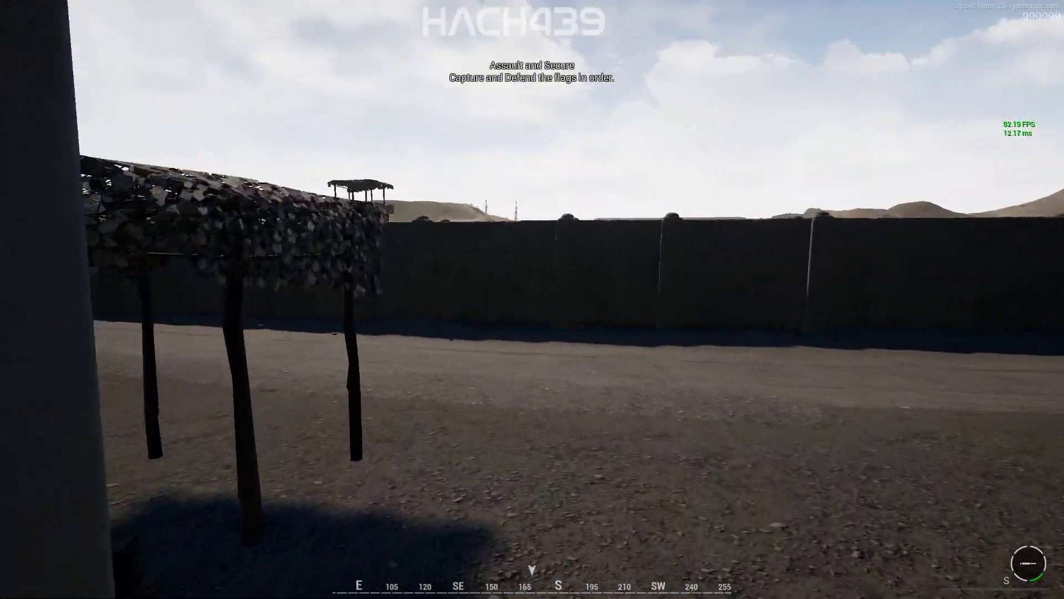
pyautogui.moveTo(532, 299)
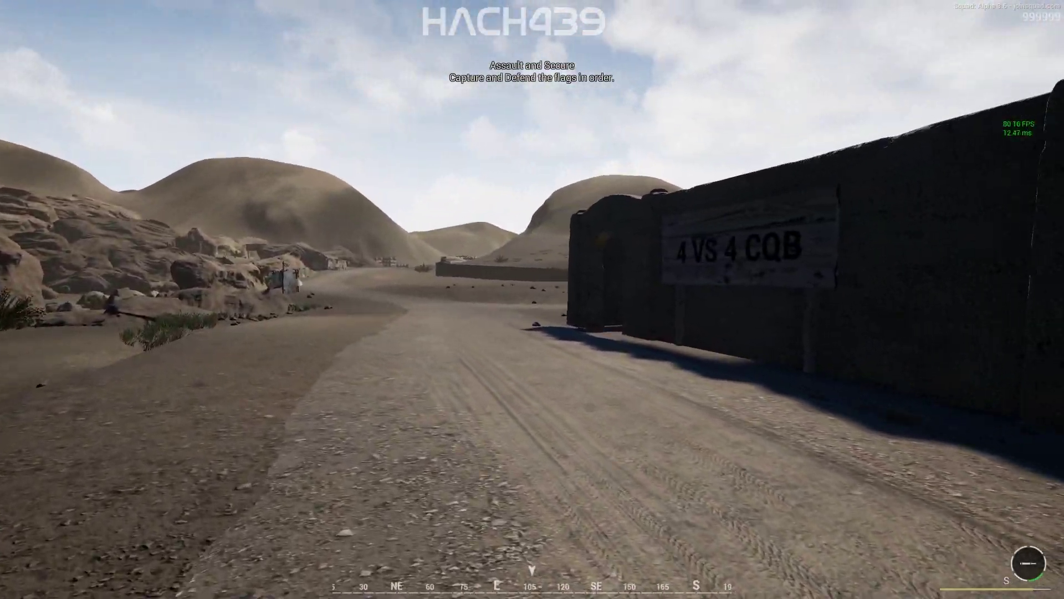
pyautogui.press('w')
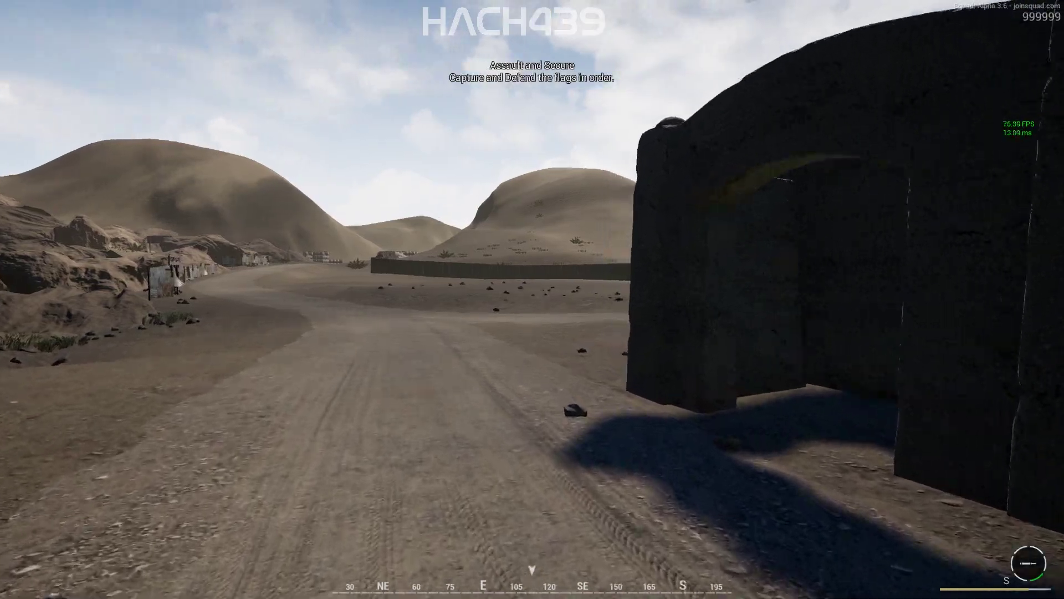
pyautogui.press('w')
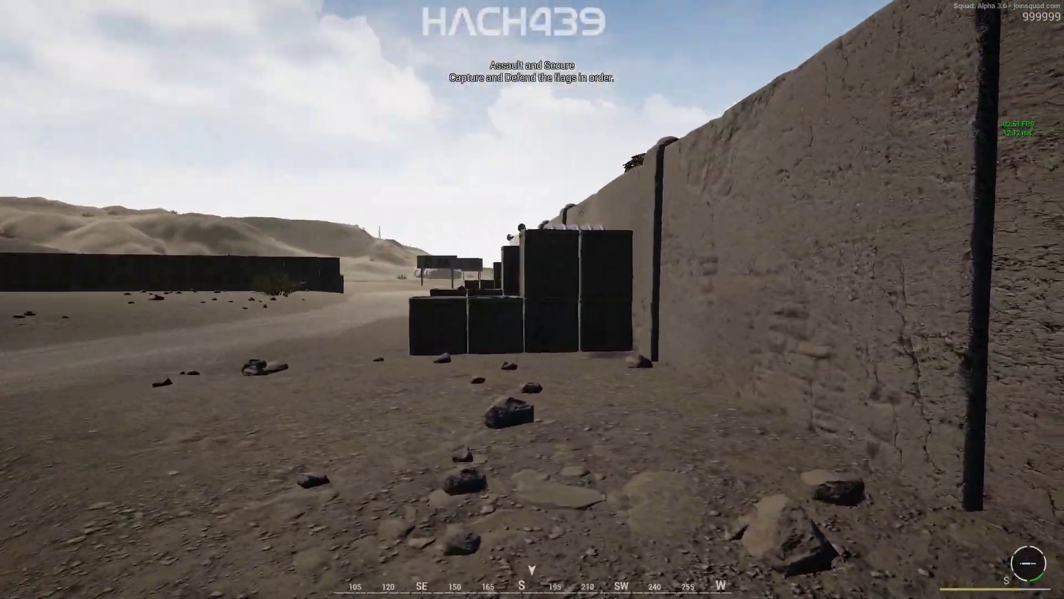
pyautogui.press('w')
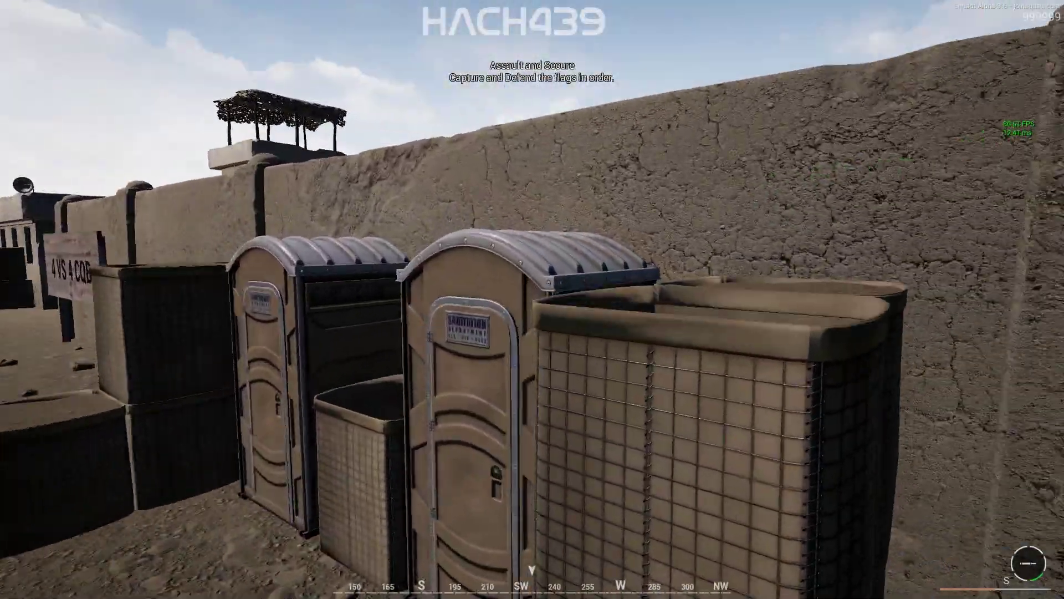
pyautogui.press('space')
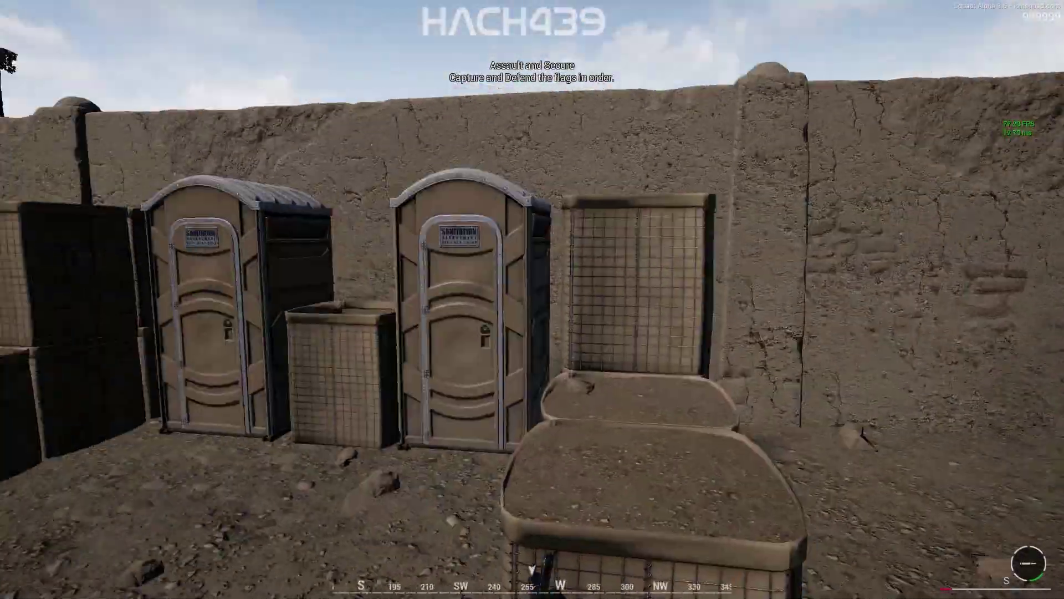
pyautogui.moveTo(533, 299)
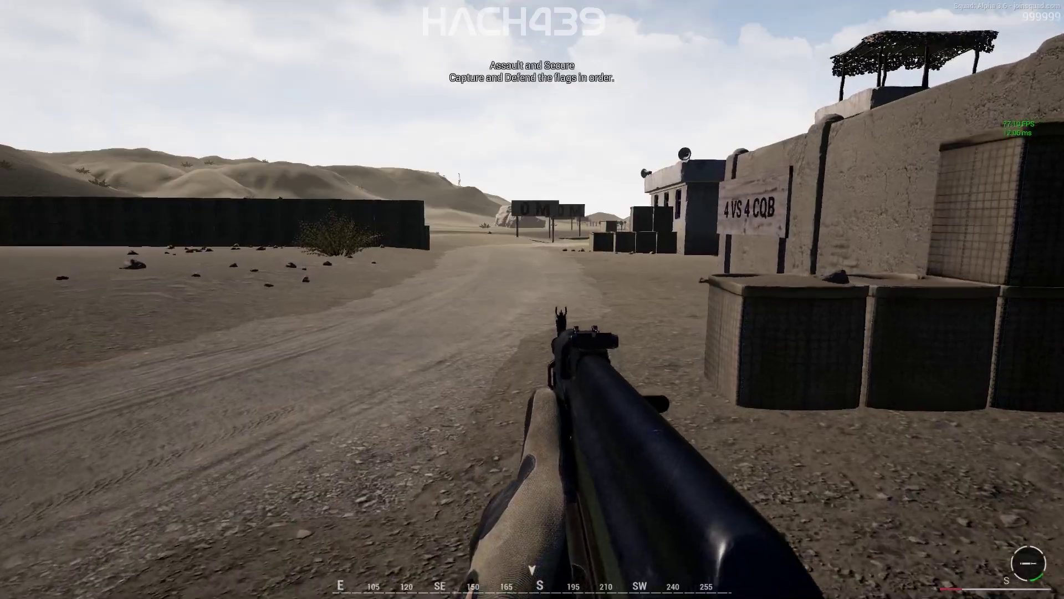
pyautogui.press('space')
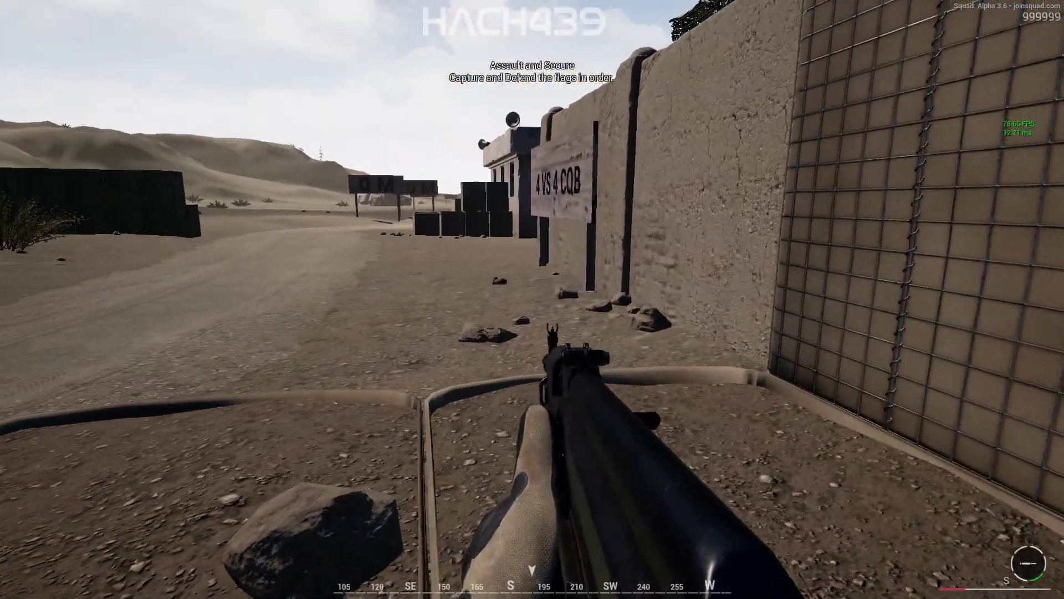
pyautogui.press('w')
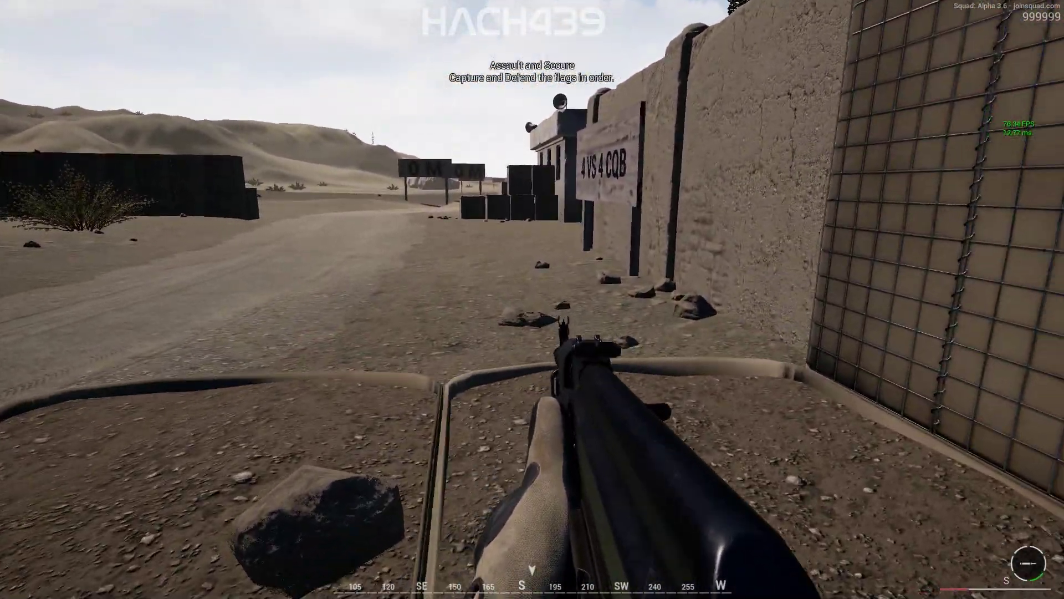